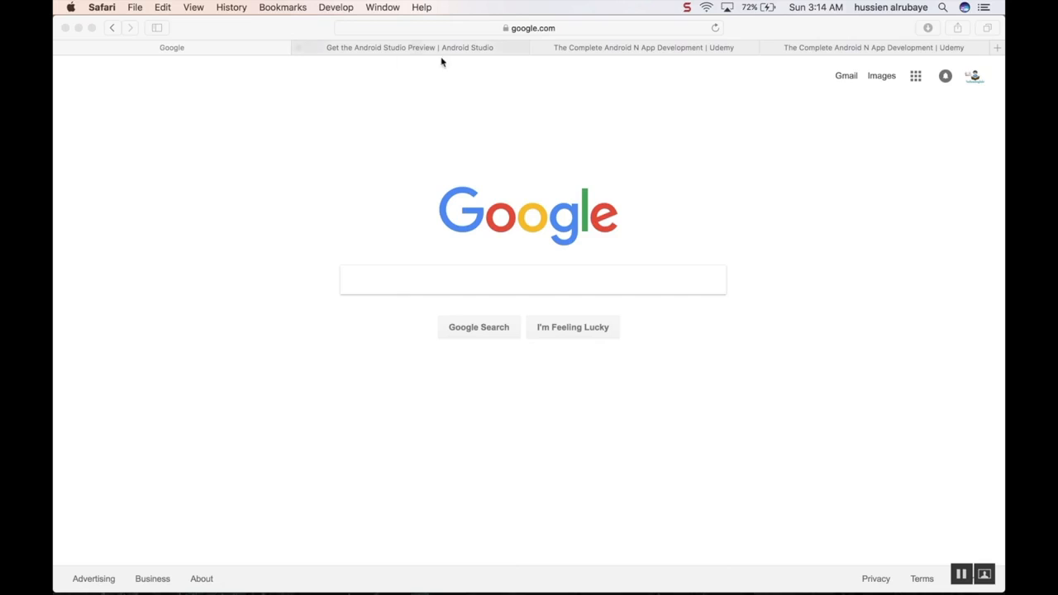
# Search Google for "java jdk" and open Oracle's Java SE Development Kit 8 Downloads page.
pyautogui.click(363, 283)
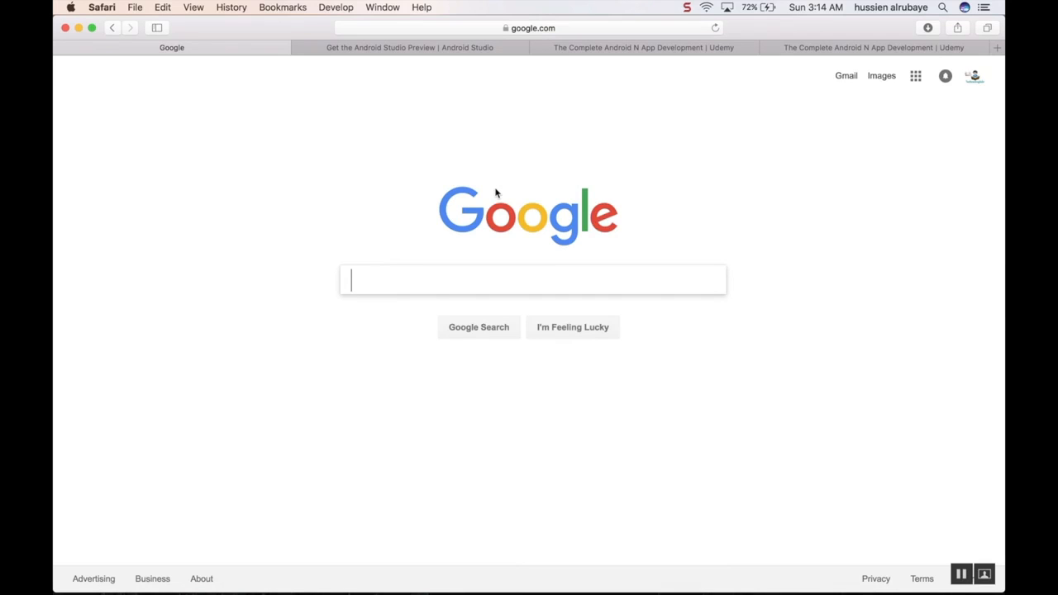
pyautogui.write('java jdk')
pyautogui.press('Return')
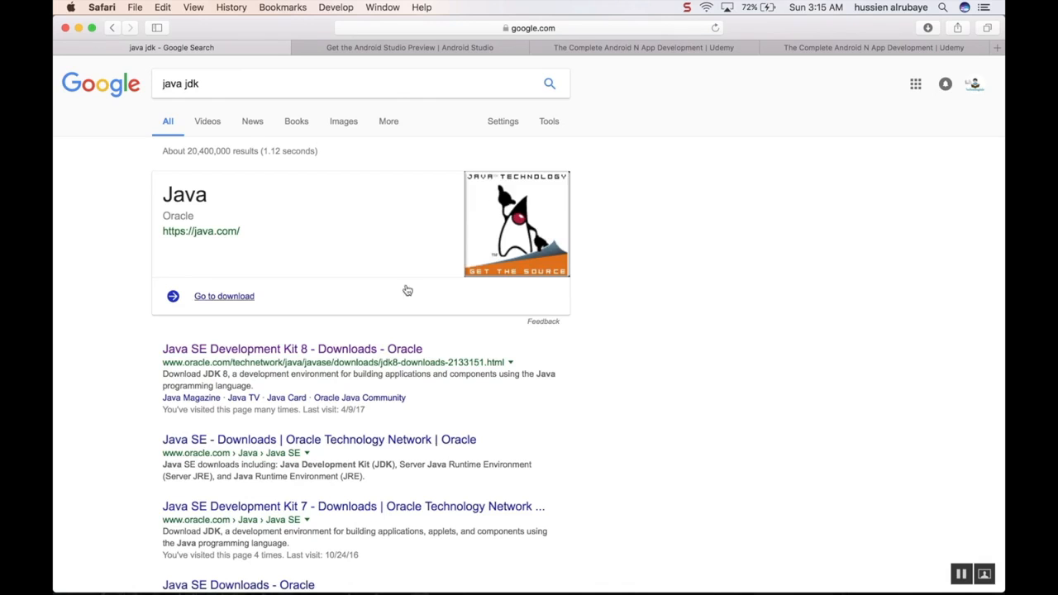
pyautogui.click(275, 350)
# Accept the Java SE Development Kit 8u121 license agreement and download the Mac OS X file jdk-8u121-macosx-x64.dmg.
pyautogui.scroll(-5, 267, 358)
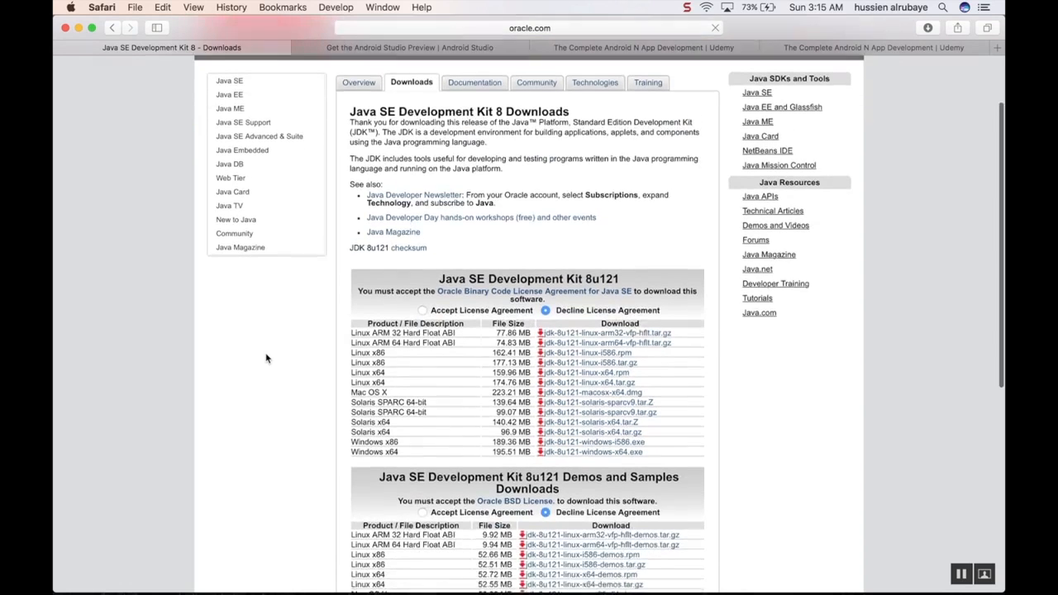
pyautogui.scroll(-2, 266, 358)
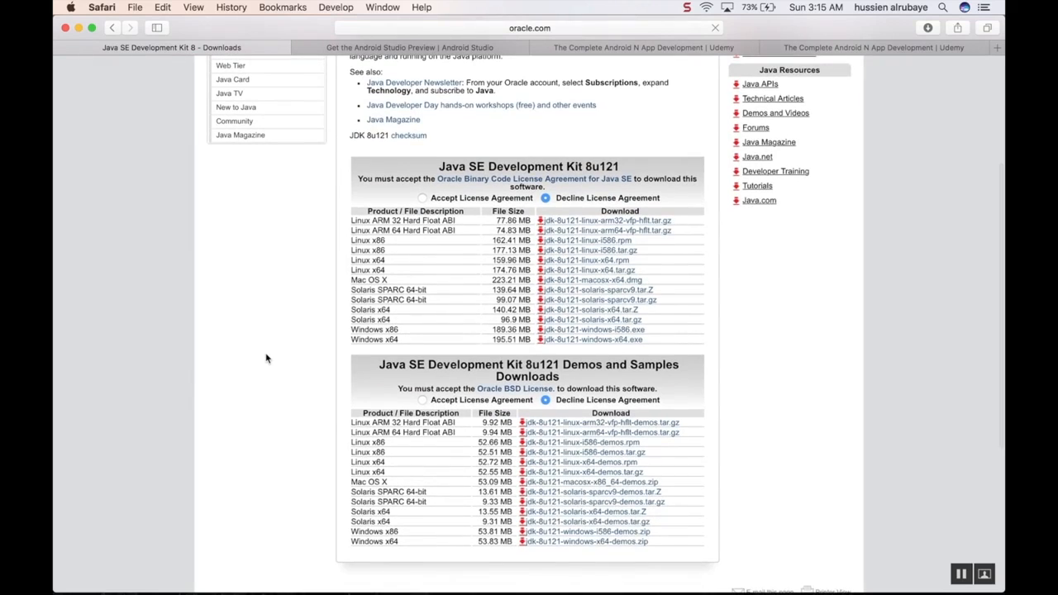
pyautogui.click(424, 198)
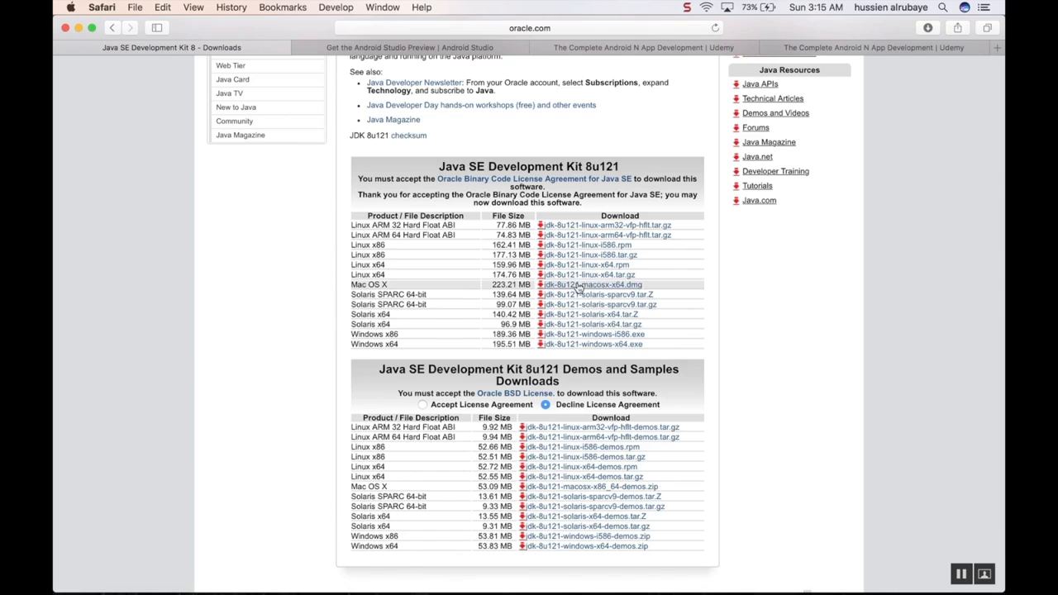
pyautogui.click(579, 285)
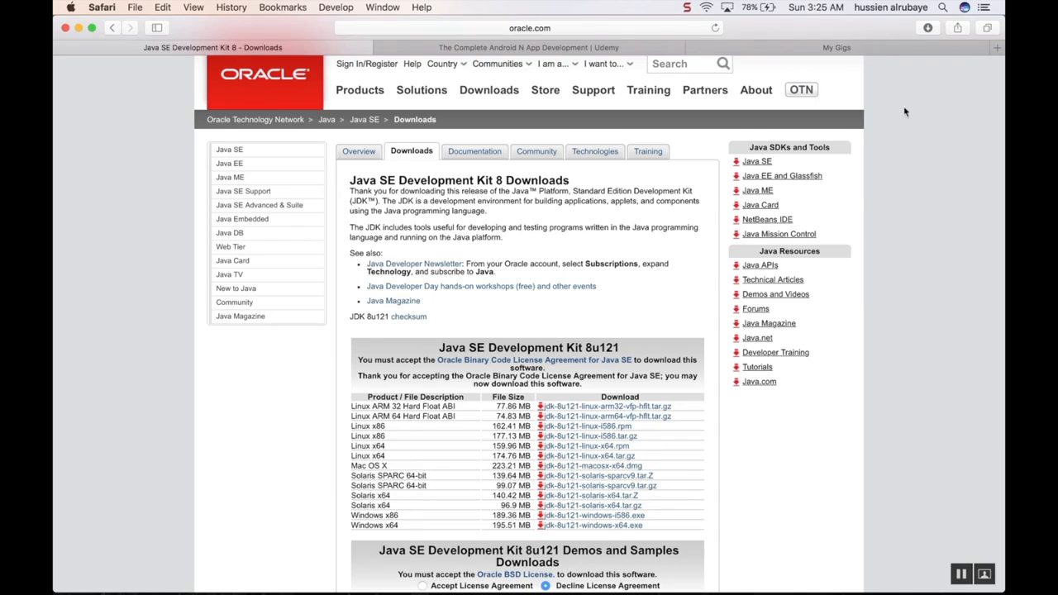
# Switch to Finder and open jdk-8u121-macosx-x64.dmg from the Downloads folder.
pyautogui.click(930, 32)
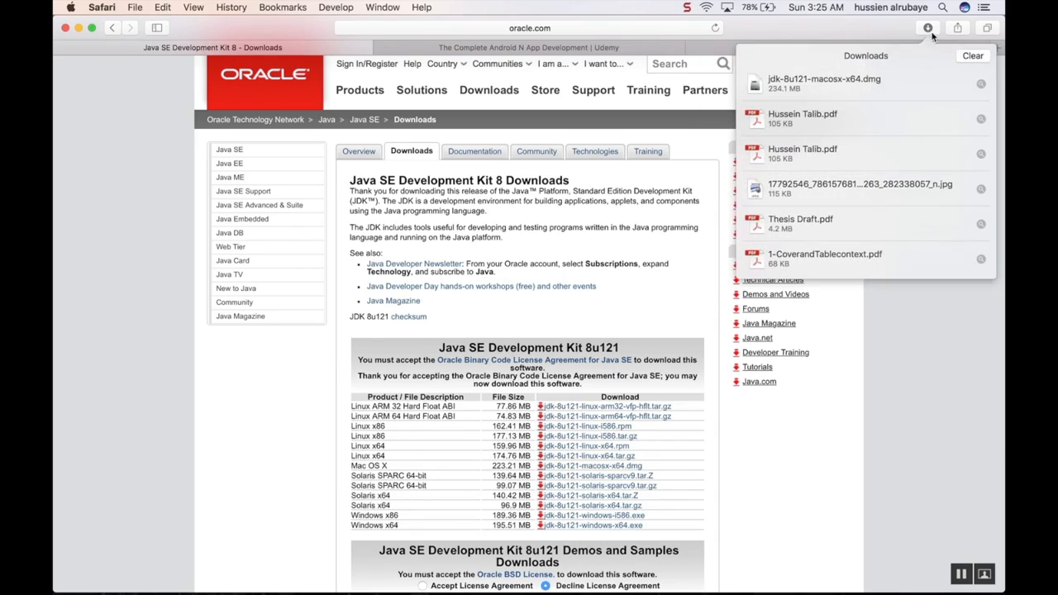
pyautogui.moveTo(330, 588)
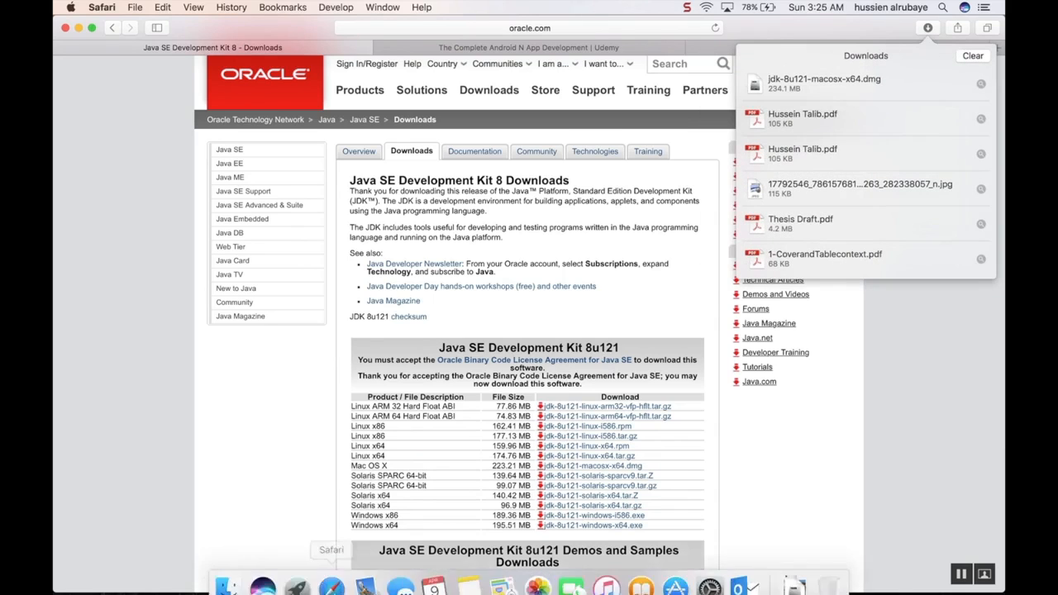
pyautogui.click(228, 572)
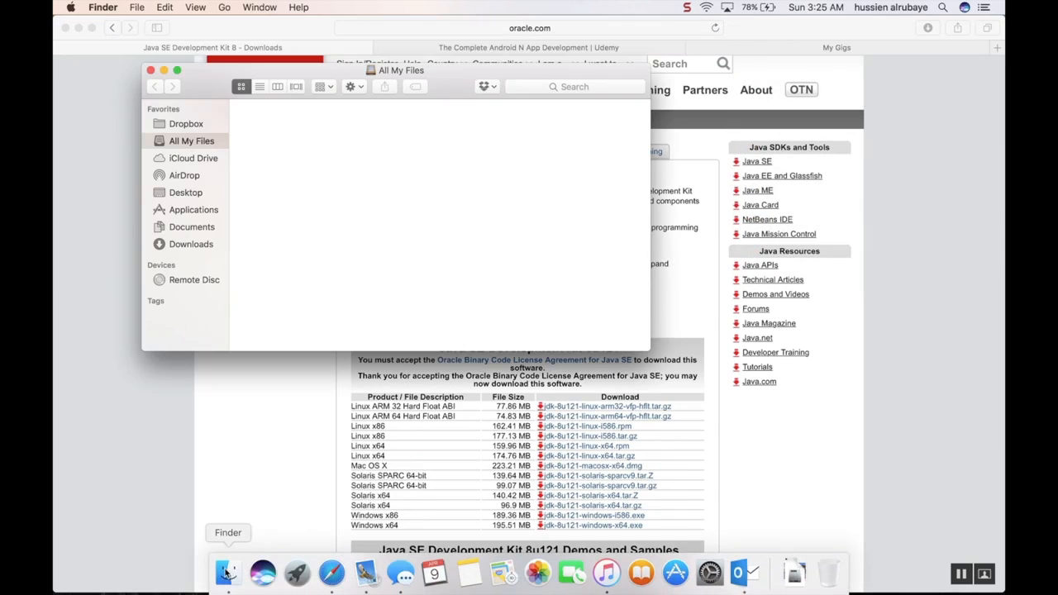
pyautogui.click(195, 244)
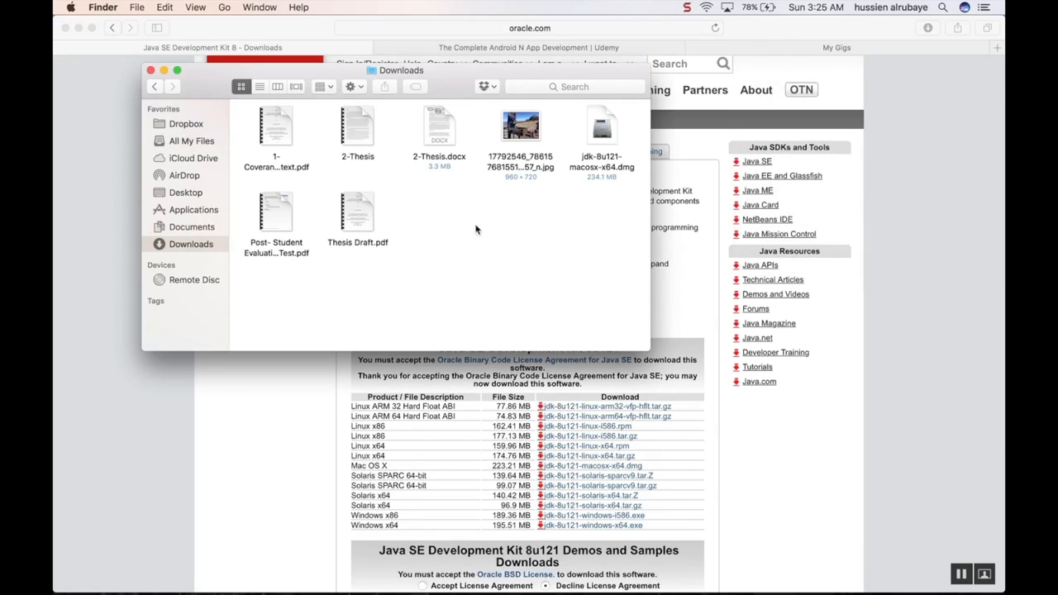
pyautogui.doubleClick(604, 126)
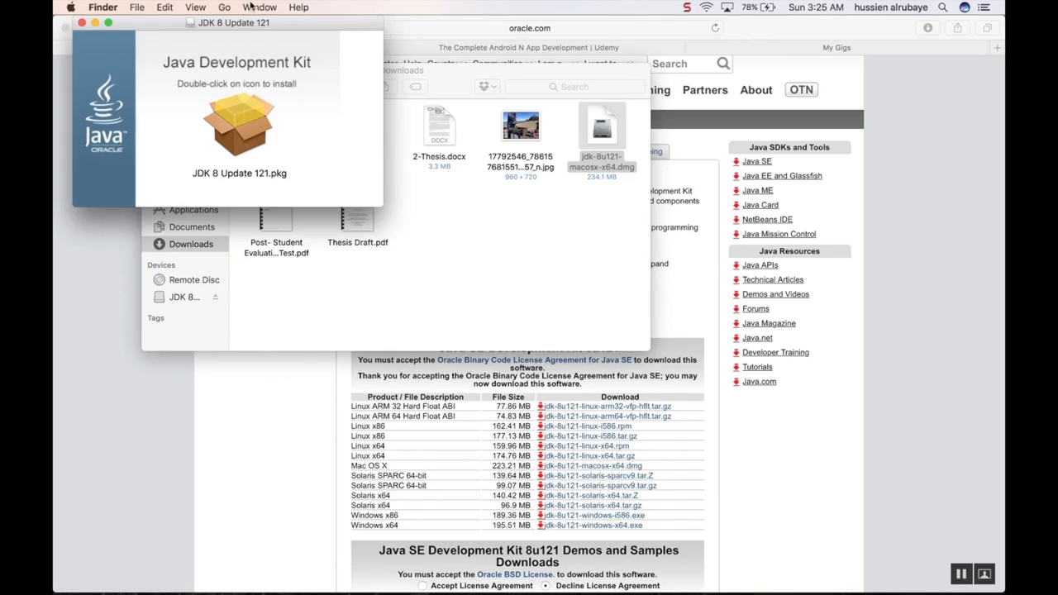
# Launch the JDK 8 Update 121.pkg installer from the mounted disk image.
pyautogui.moveTo(246, 26); pyautogui.dragTo(319, 25)
pyautogui.click(324, 122)
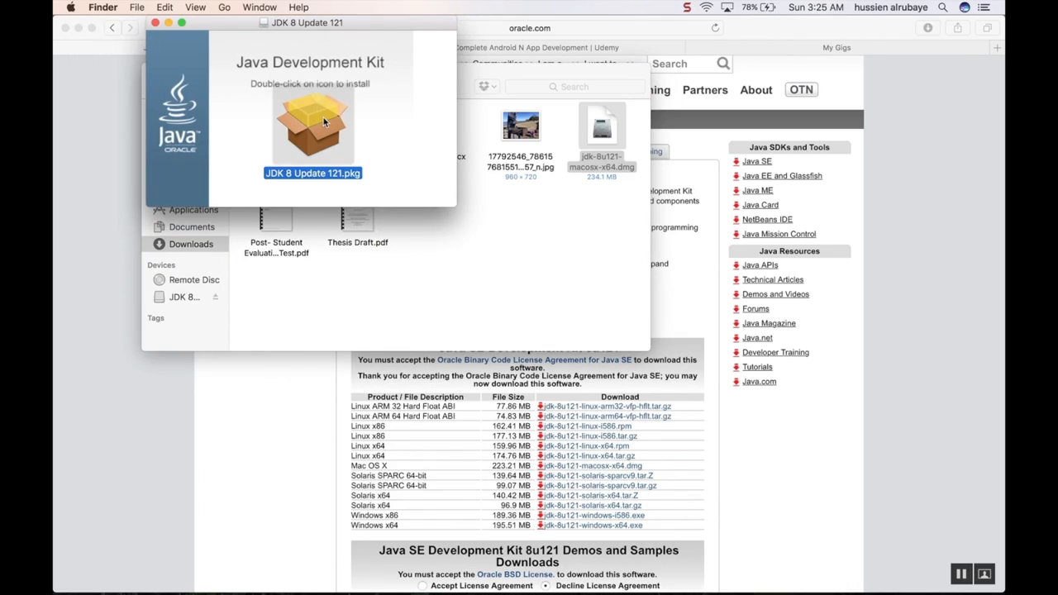
pyautogui.doubleClick(324, 122)
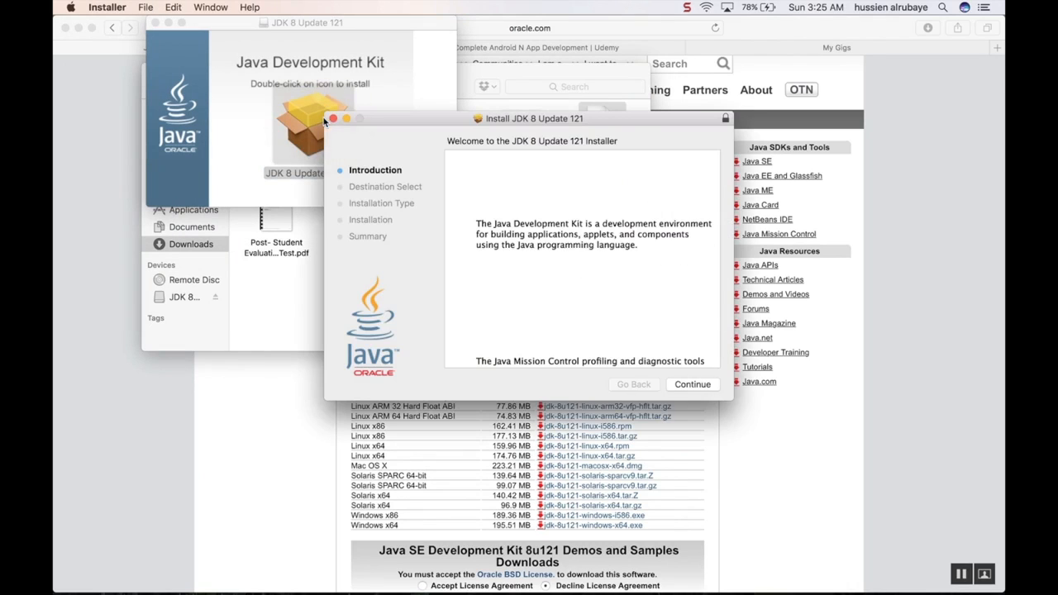
# Start the JDK 8 Update 121 installation and authorize it by entering the account password.
pyautogui.click(696, 385)
pyautogui.click(693, 385)
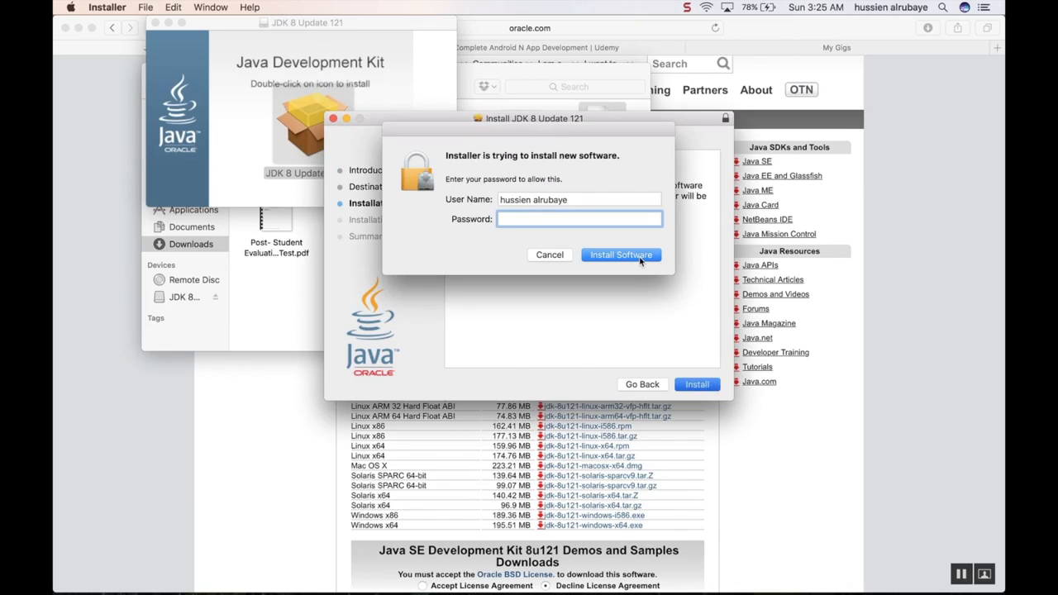
pyautogui.write('••••••••••')
pyautogui.press('Return')
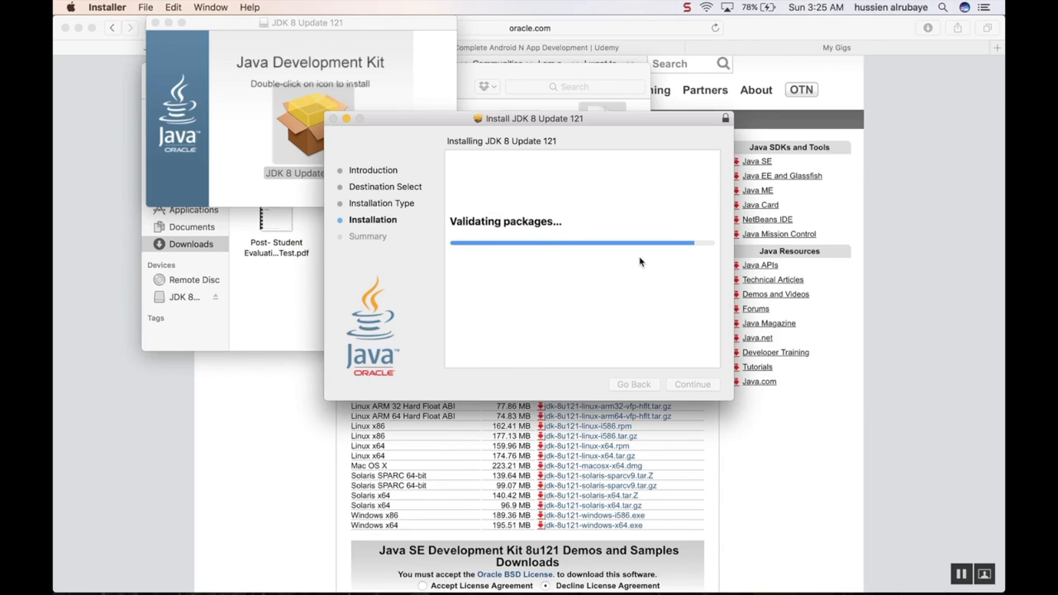
# Close the finished JDK installer along with the disk image and Downloads folder windows.
pyautogui.click(695, 384)
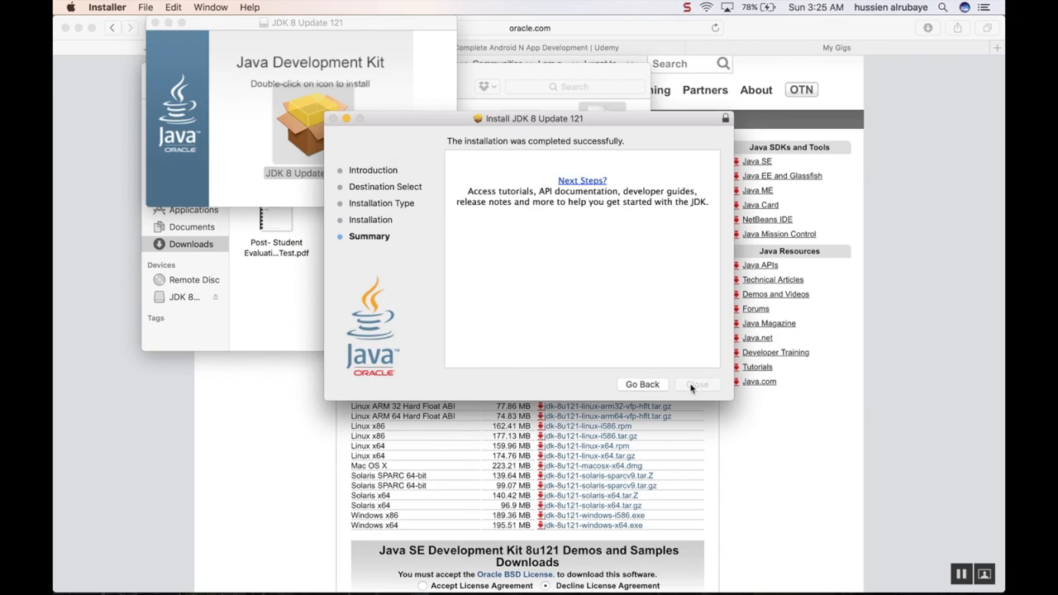
pyautogui.click(612, 197)
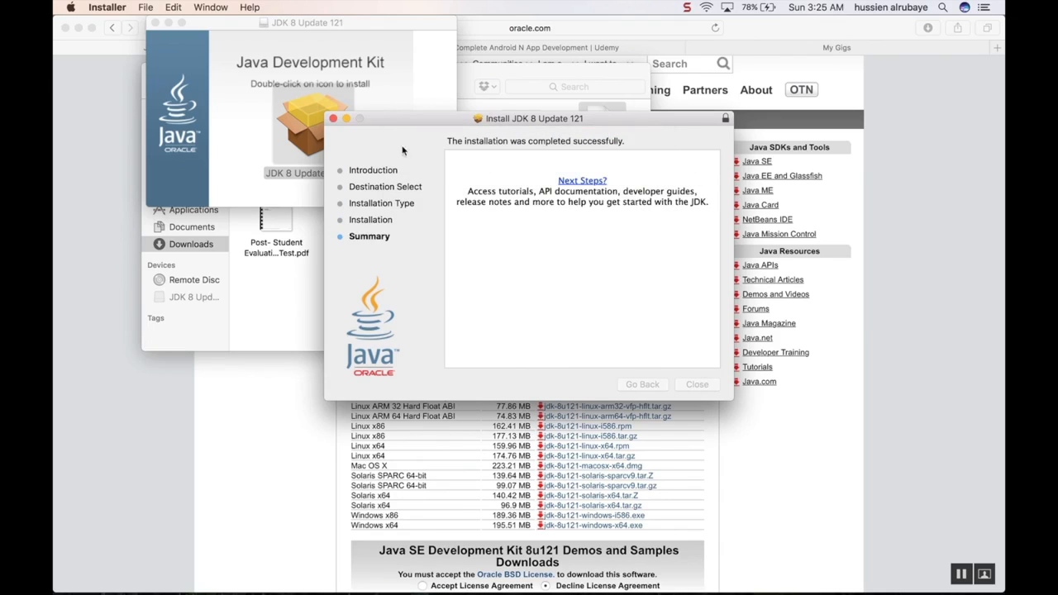
pyautogui.click(332, 120)
pyautogui.click(153, 23)
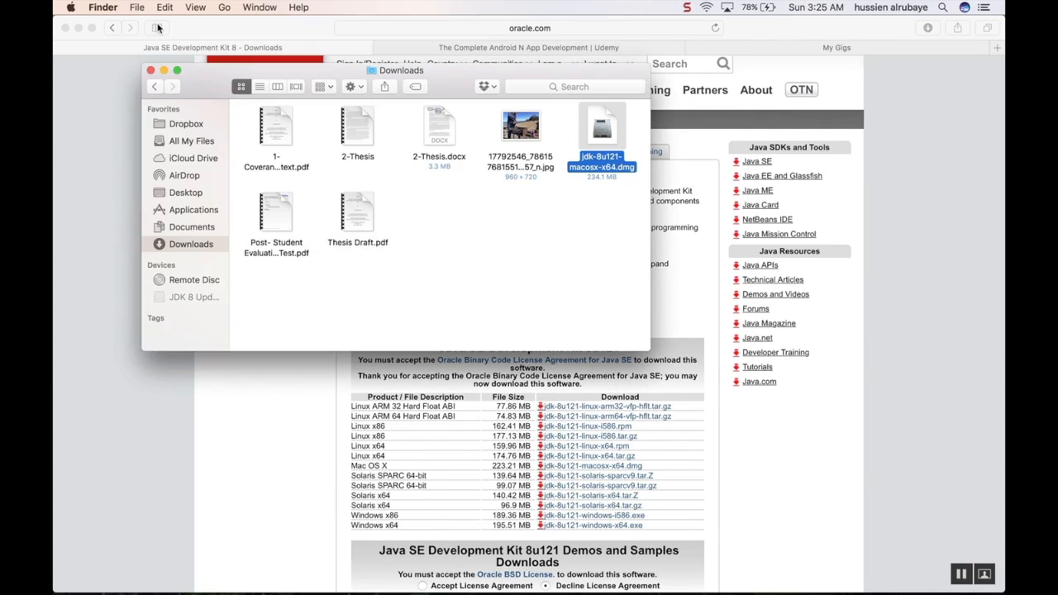
pyautogui.click(151, 71)
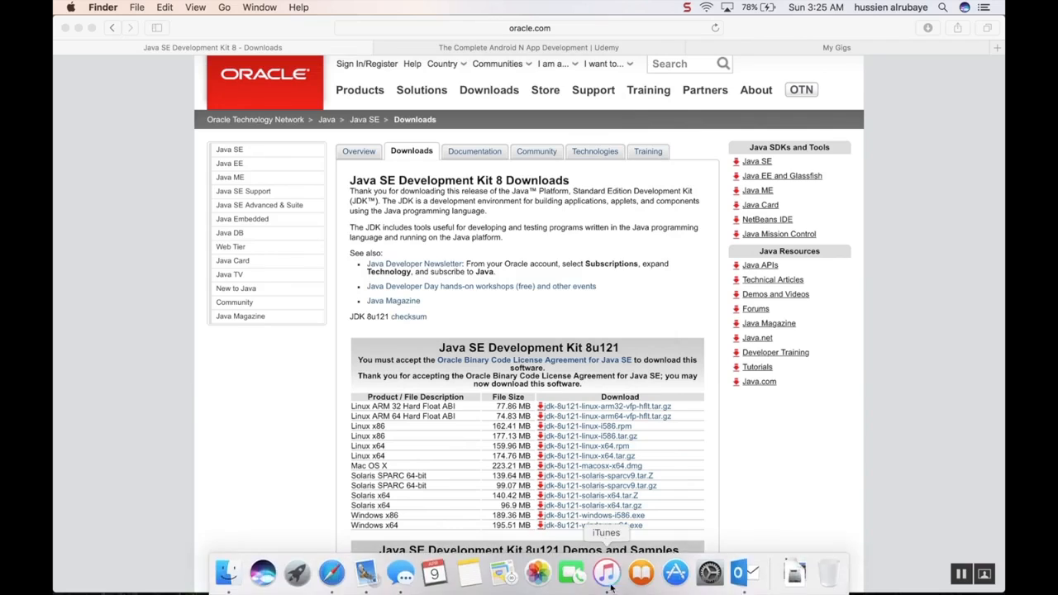
# Open Terminal and try to check the Java version with java -v.
pyautogui.click(943, 8)
pyautogui.write('ter')
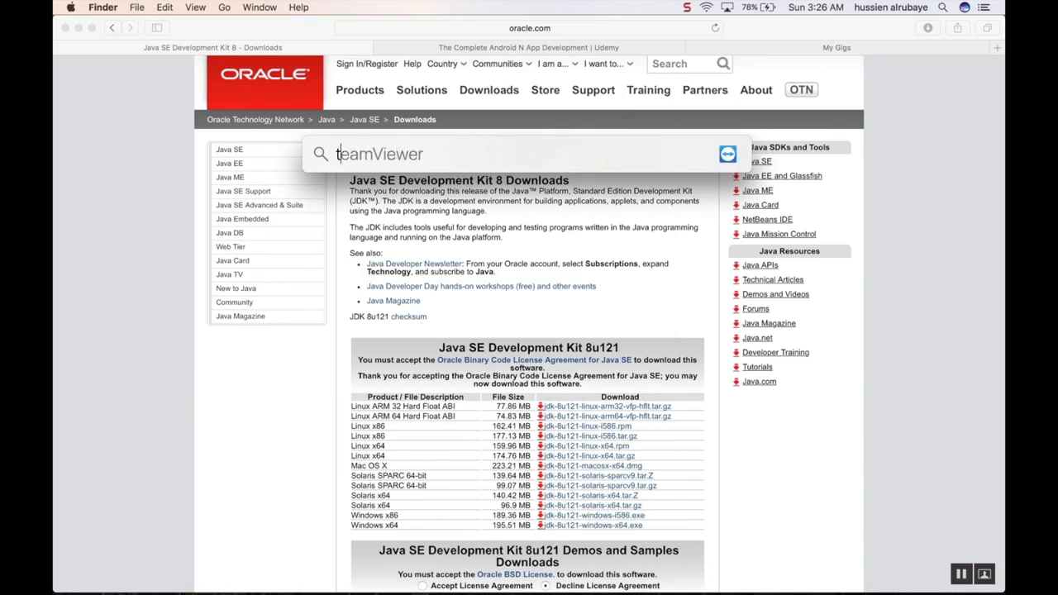
pyautogui.press('Return')
pyautogui.write('java -v')
pyautogui.press('Return')
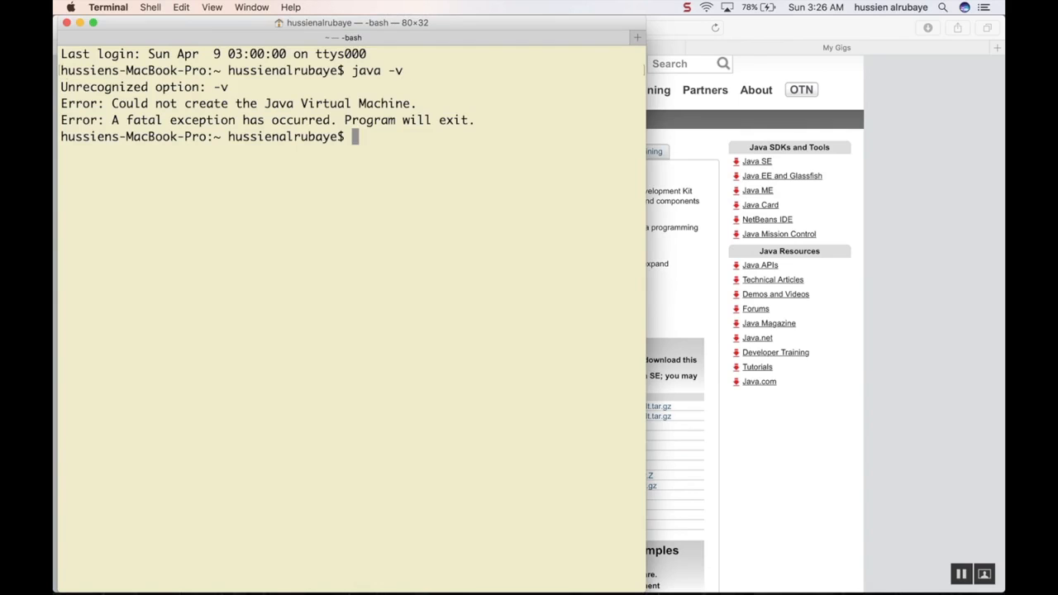
# Run java -version, highlight the reported version number, and minimize the Terminal window.
pyautogui.press('Up')
pyautogui.write('ersion')
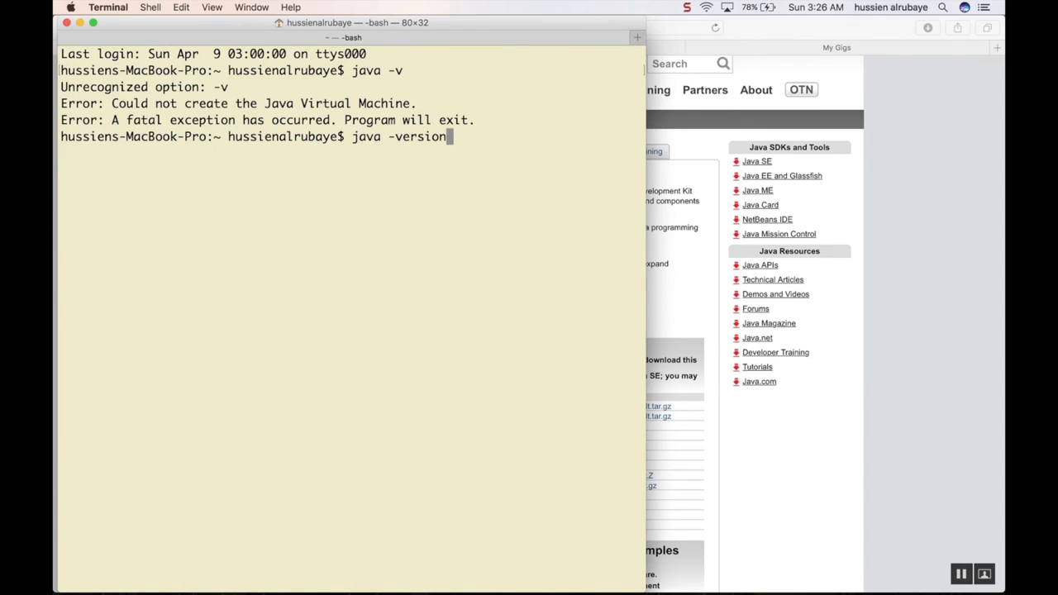
pyautogui.press('Return')
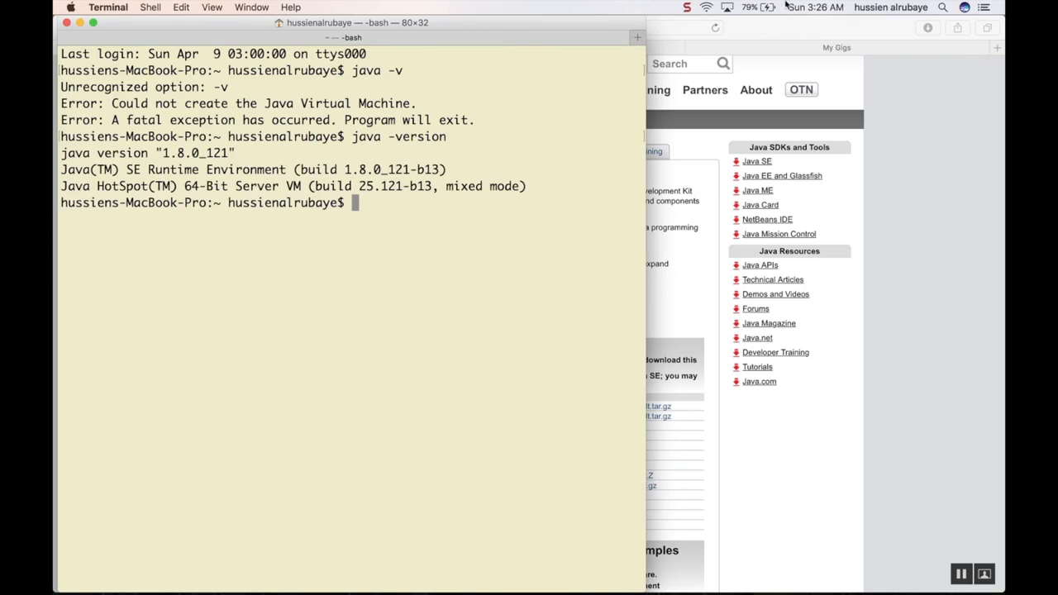
pyautogui.moveTo(164, 152); pyautogui.dragTo(187, 152)
pyautogui.click(80, 24)
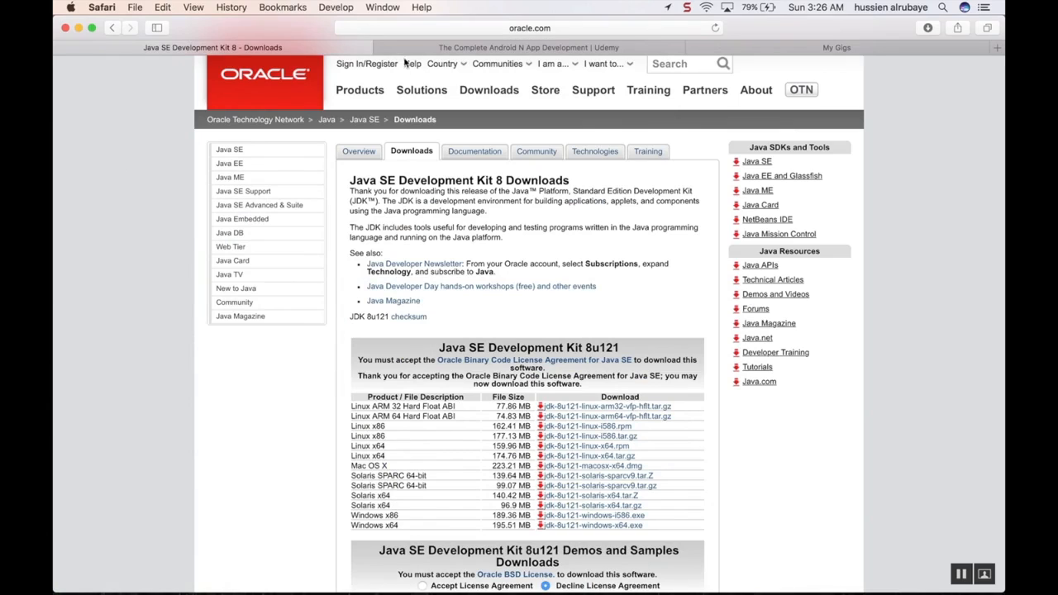
# Return to the Google results in Safari and search for "android studio".
pyautogui.click(110, 30)
pyautogui.click(229, 83)
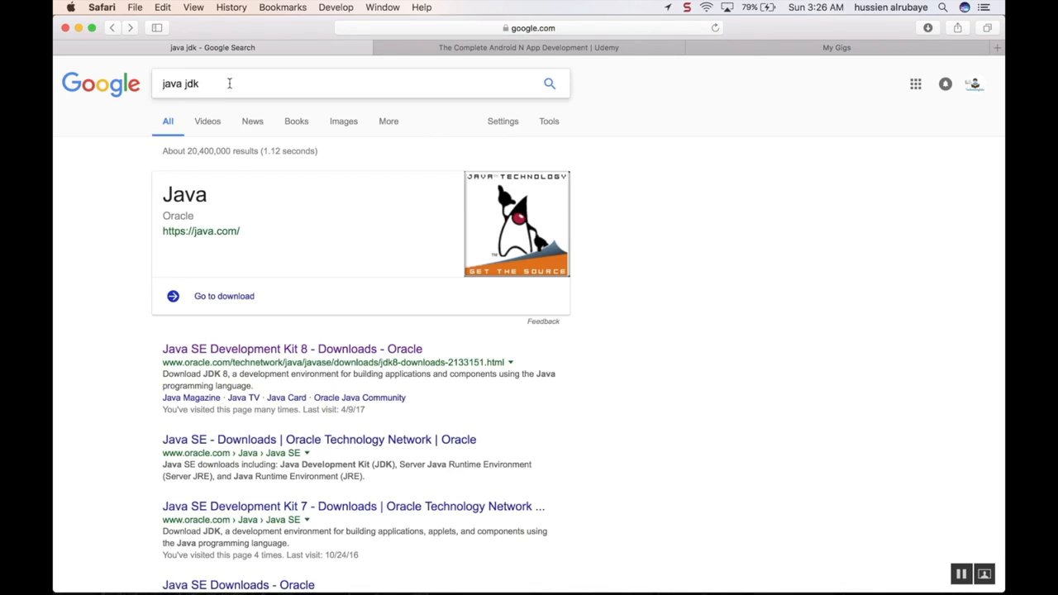
pyautogui.press('super+a')
pyautogui.write('android')
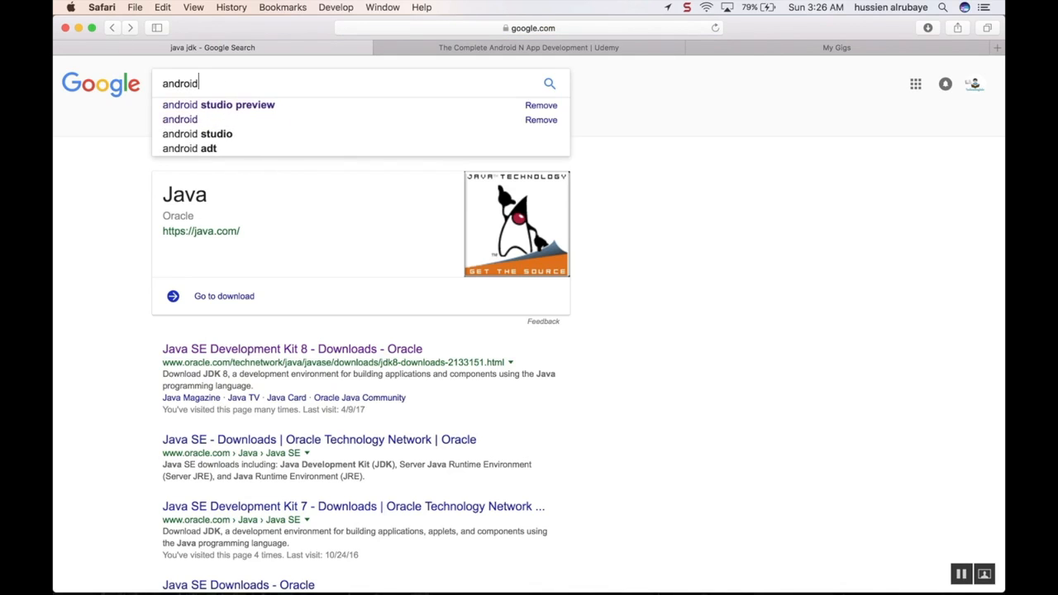
pyautogui.write(' studio')
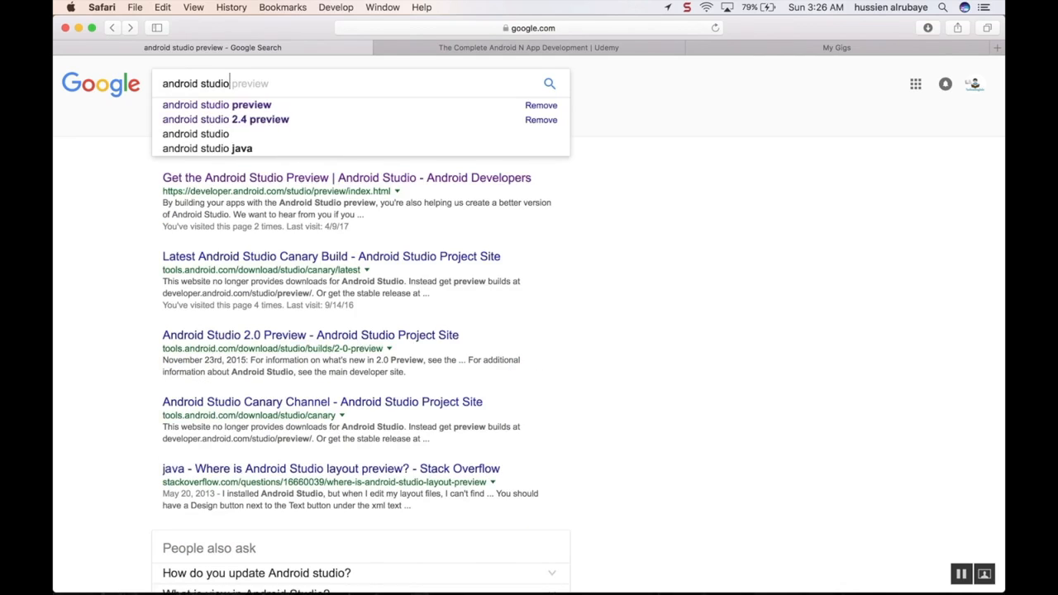
pyautogui.press('Return')
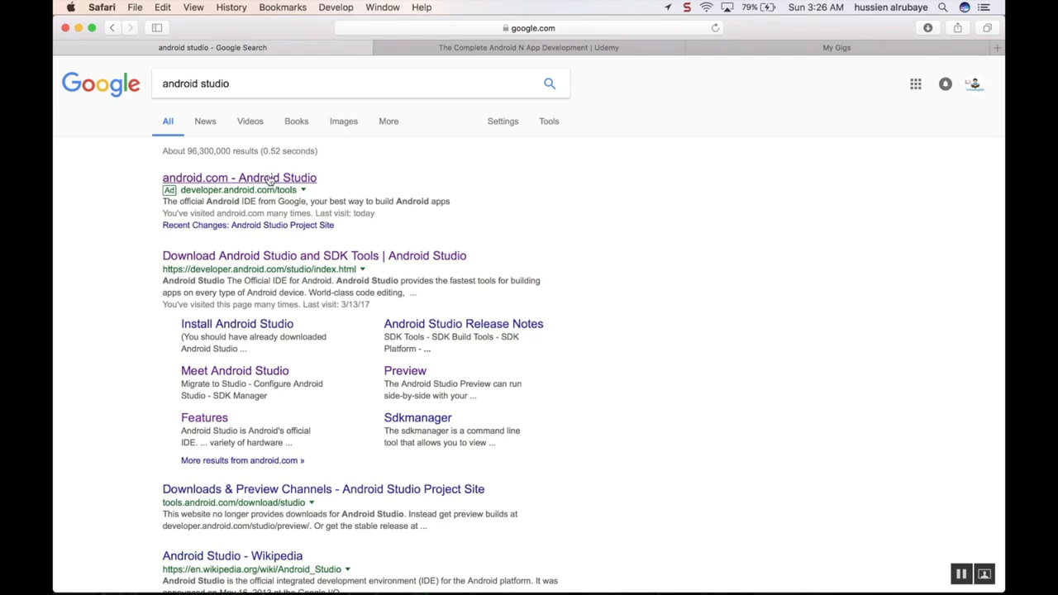
# Open the Download Android Studio and SDK Tools page and start the Android Studio 2.3.2 download for Mac.
pyautogui.click(233, 258)
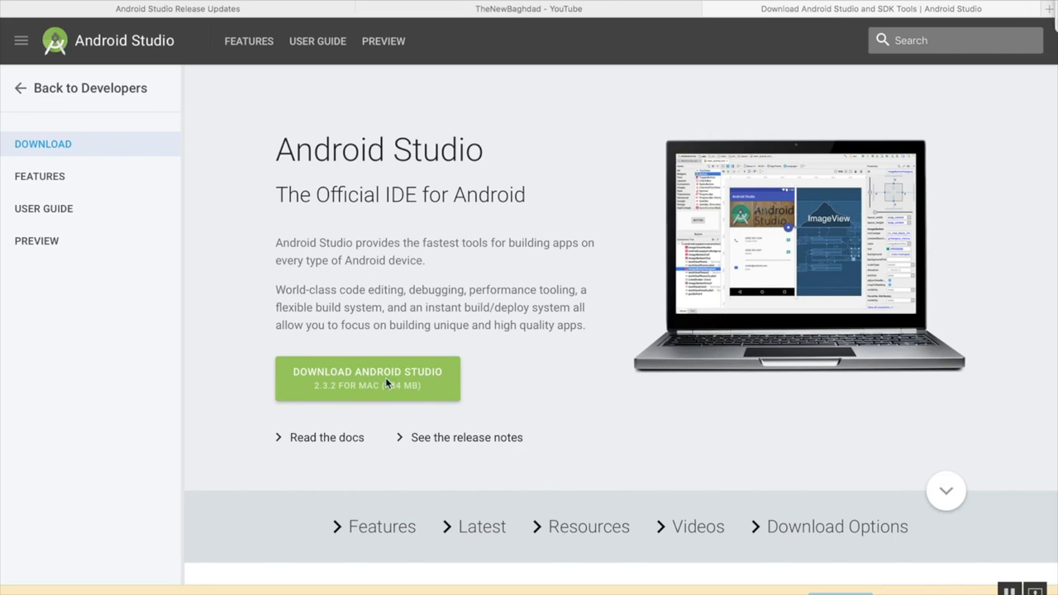
pyautogui.click(386, 377)
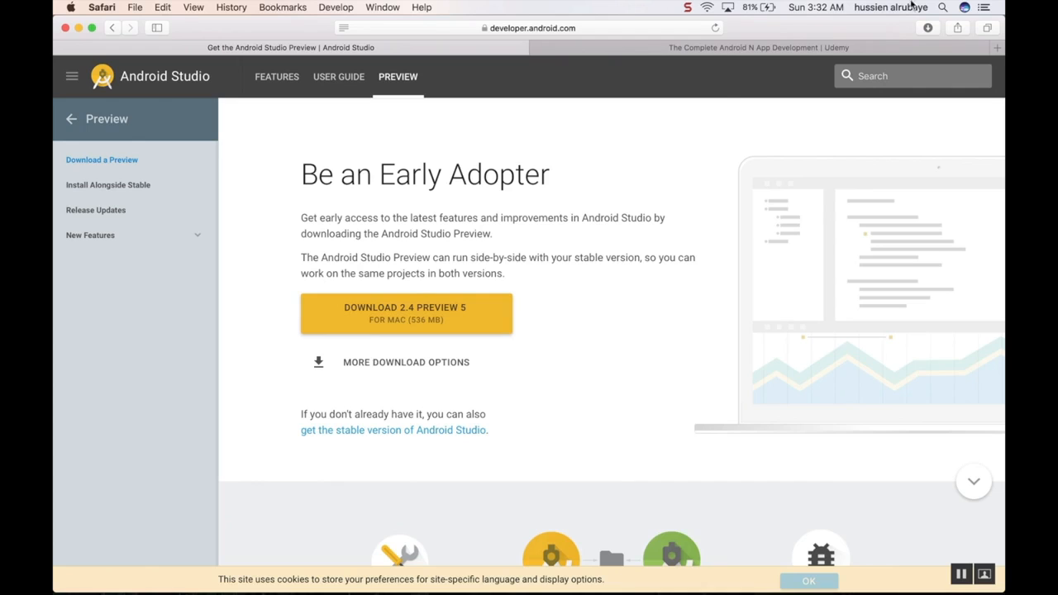
# Switch to Finder and move the downloaded Android Studio 2.4 Preview from the Downloads folder to Applications.
pyautogui.click(929, 32)
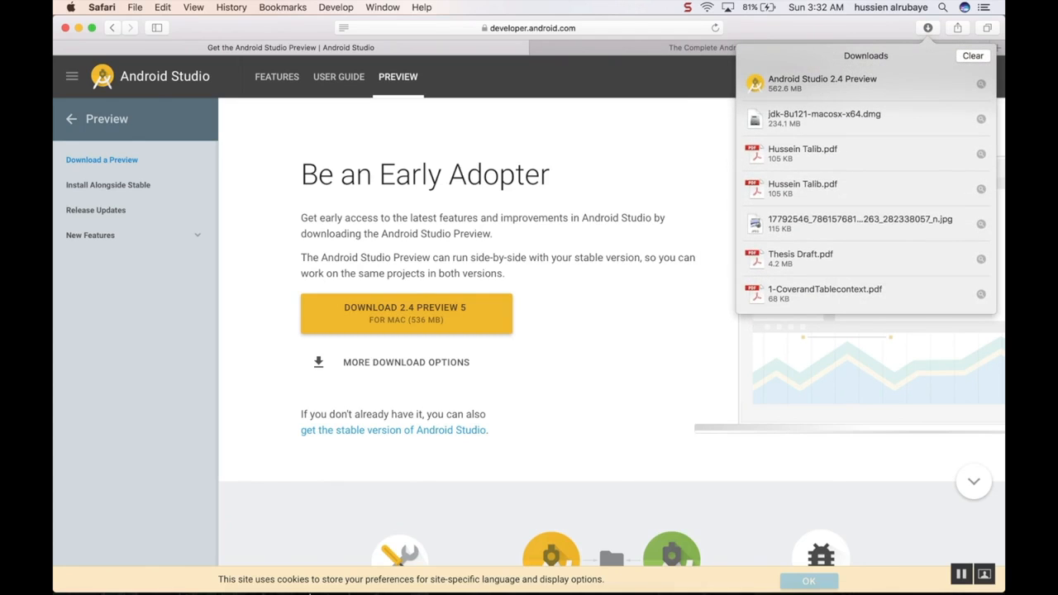
pyautogui.click(192, 579)
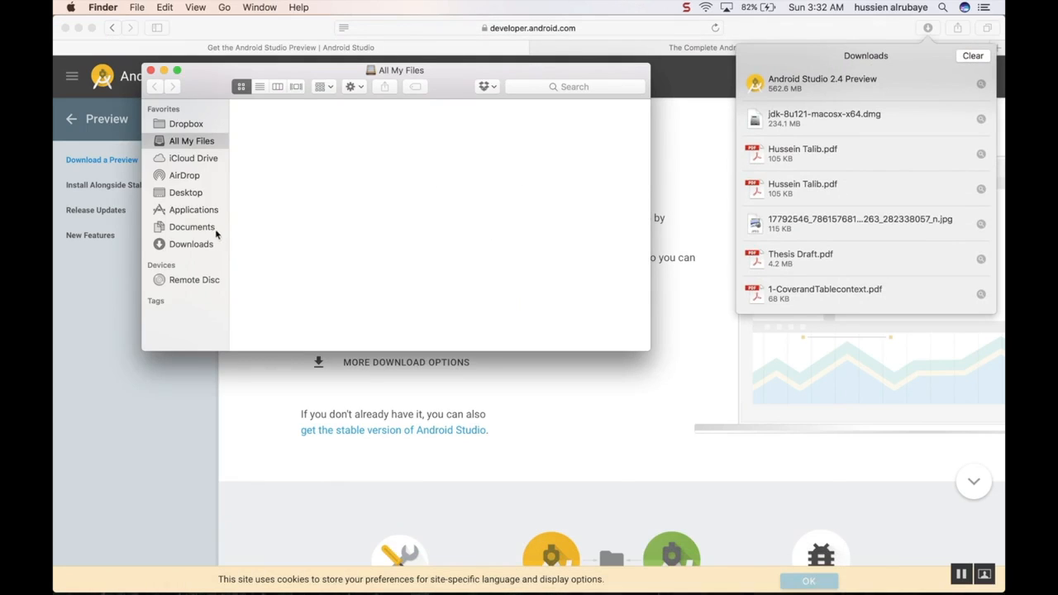
pyautogui.click(205, 243)
pyautogui.moveTo(608, 128); pyautogui.dragTo(200, 211)
# Launch Android Studio 2.4 Preview from the Applications folder, allow it to open, and clear away the browser and Finder windows.
pyautogui.click(195, 210)
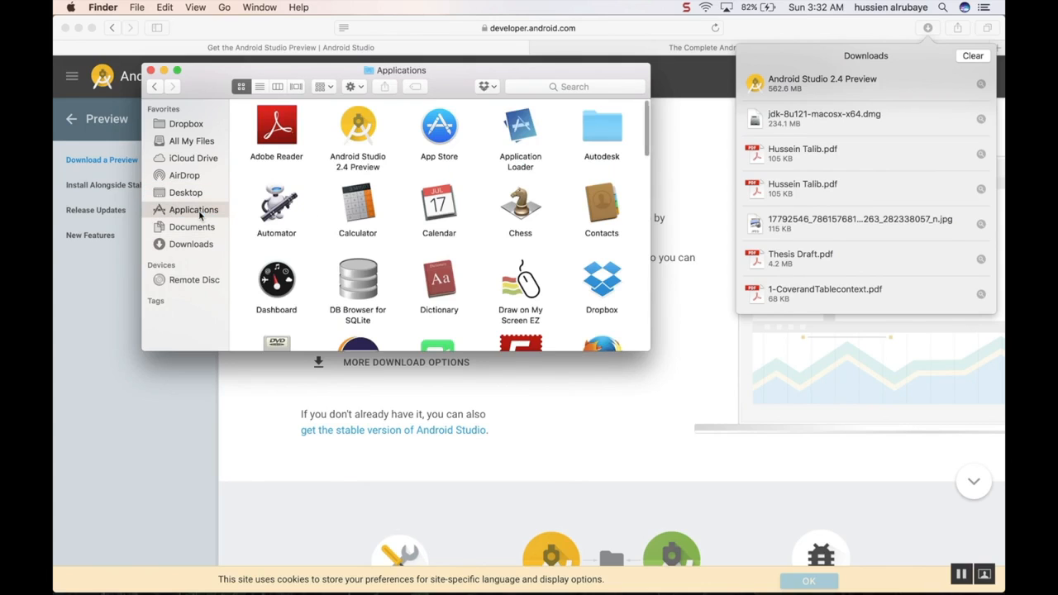
pyautogui.click(354, 132)
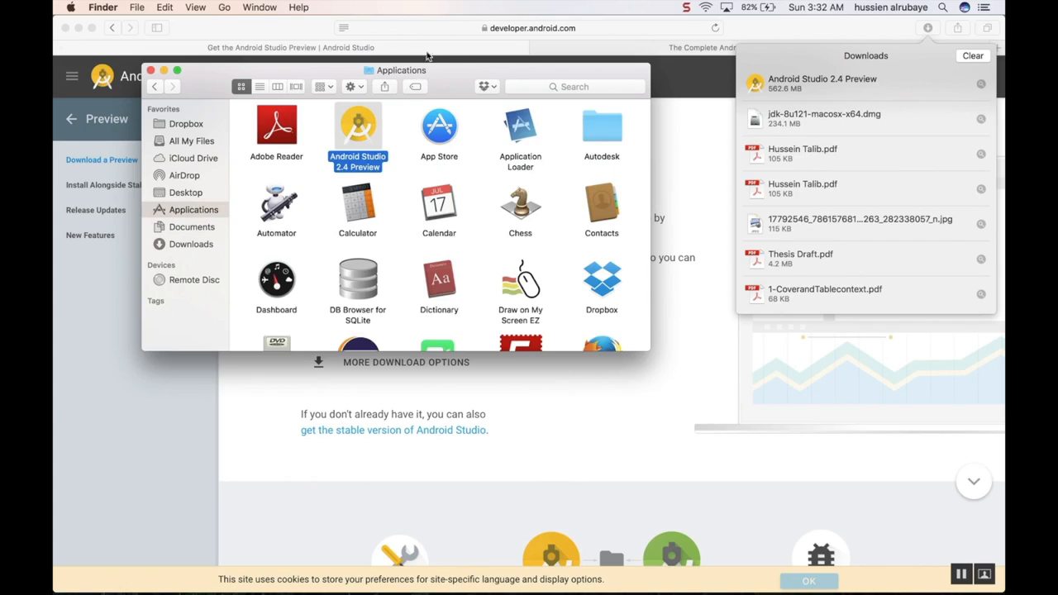
pyautogui.click(82, 31)
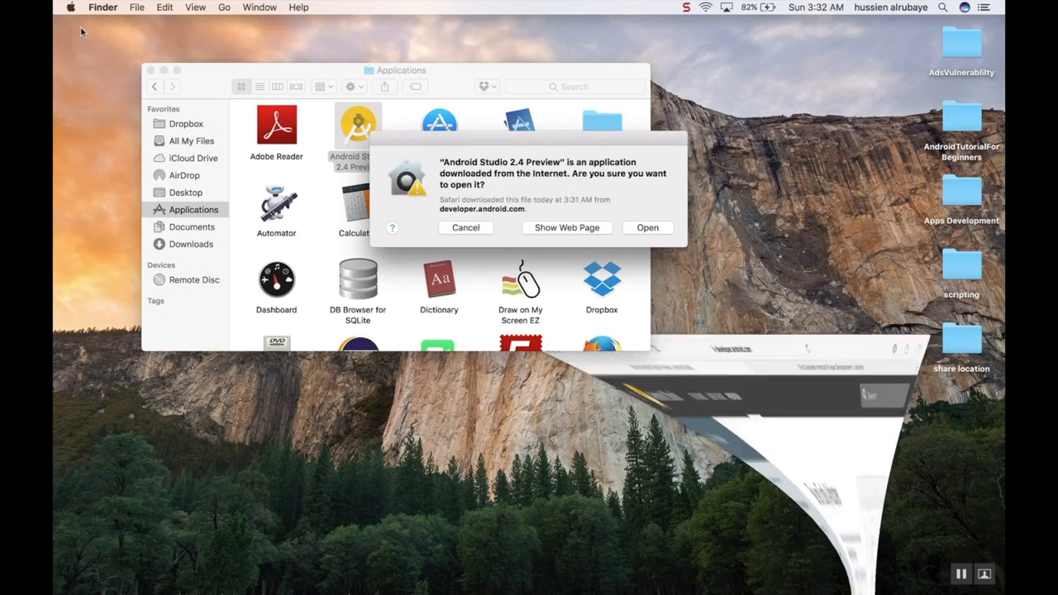
pyautogui.click(647, 228)
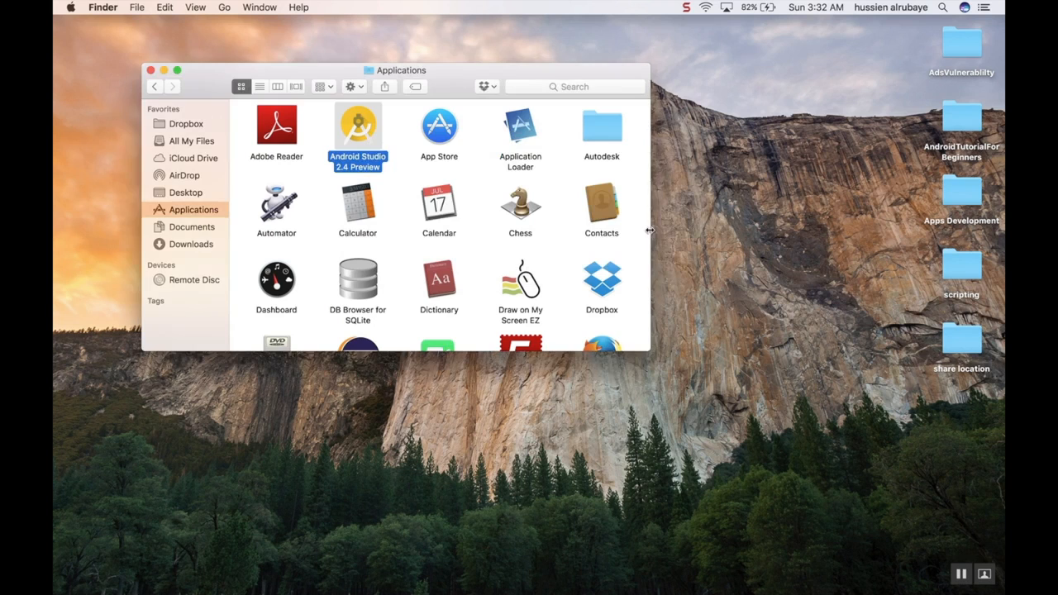
pyautogui.click(150, 71)
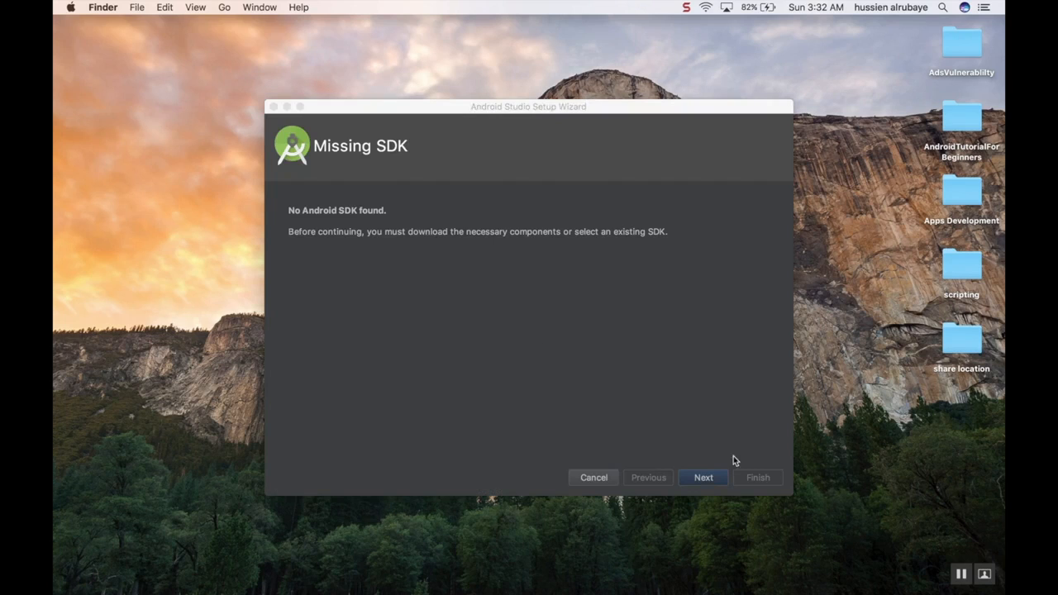
# Complete the Android Studio Setup Wizard with the default SDK components and SDK location, downloading the missing Android SDK.
pyautogui.click(703, 478)
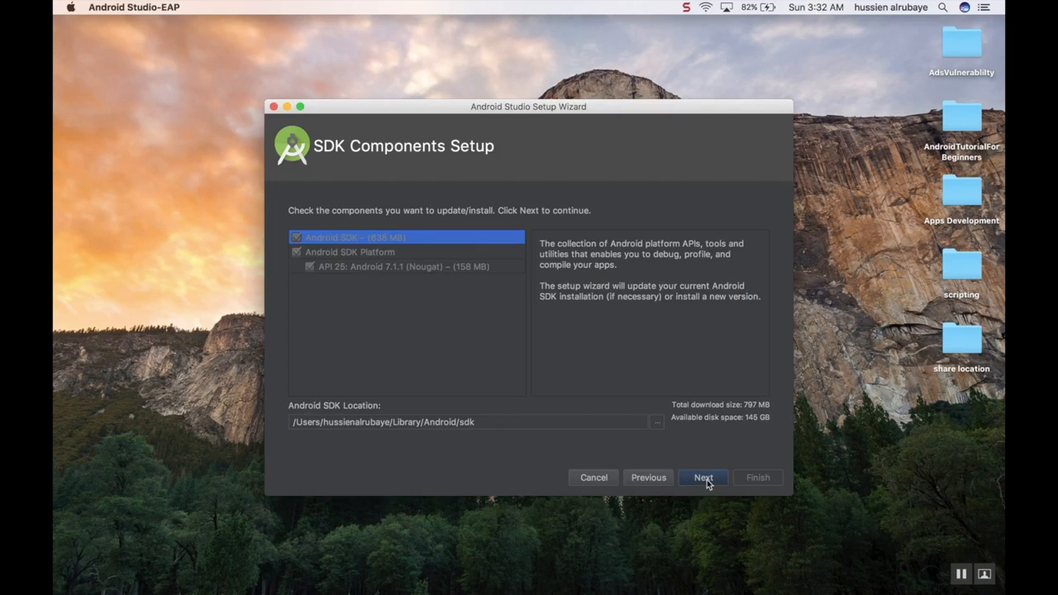
pyautogui.click(694, 482)
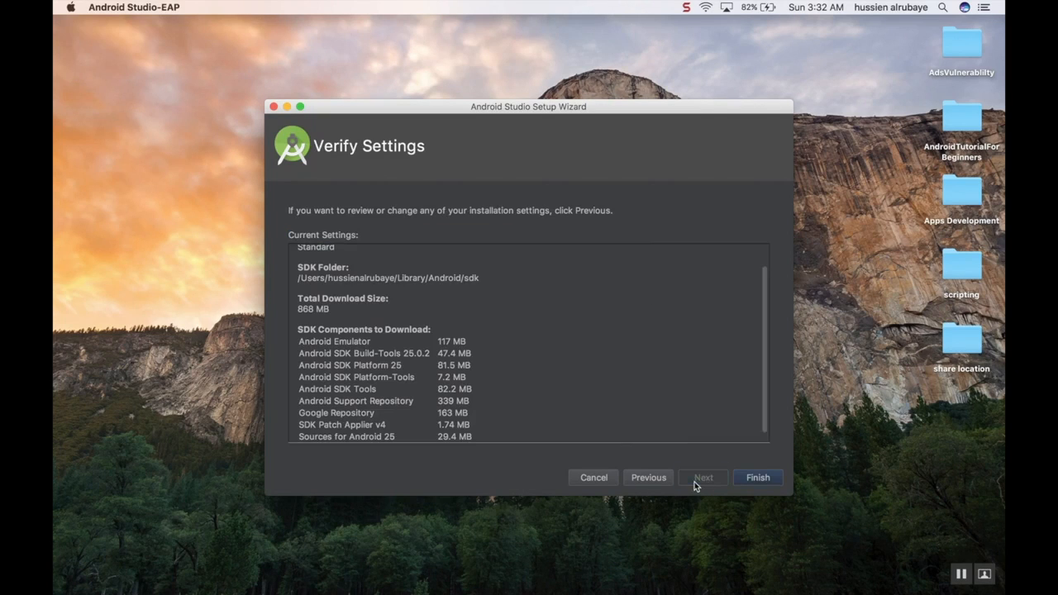
pyautogui.click(753, 481)
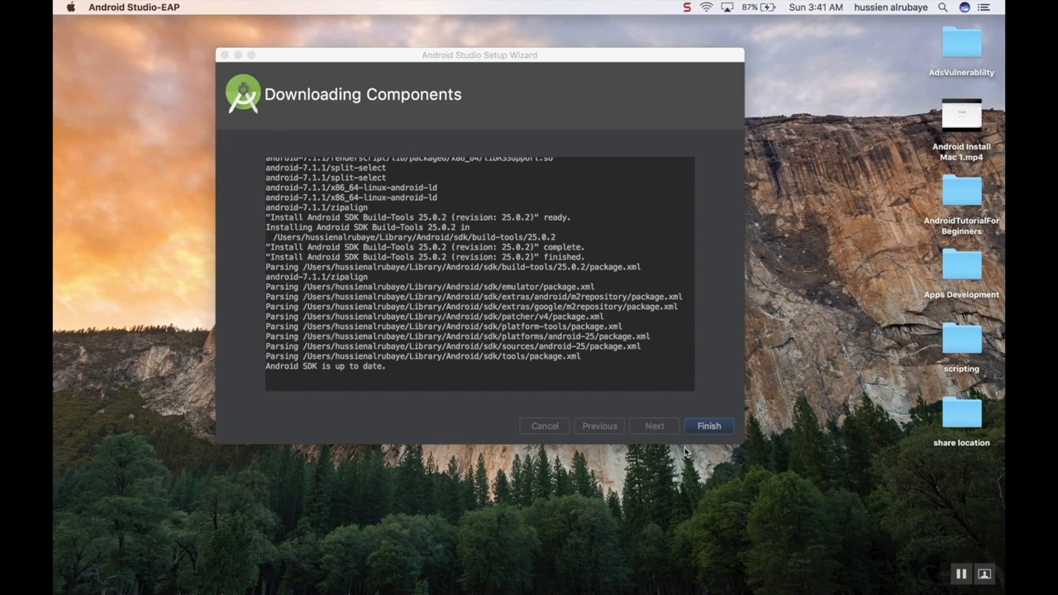
pyautogui.click(710, 425)
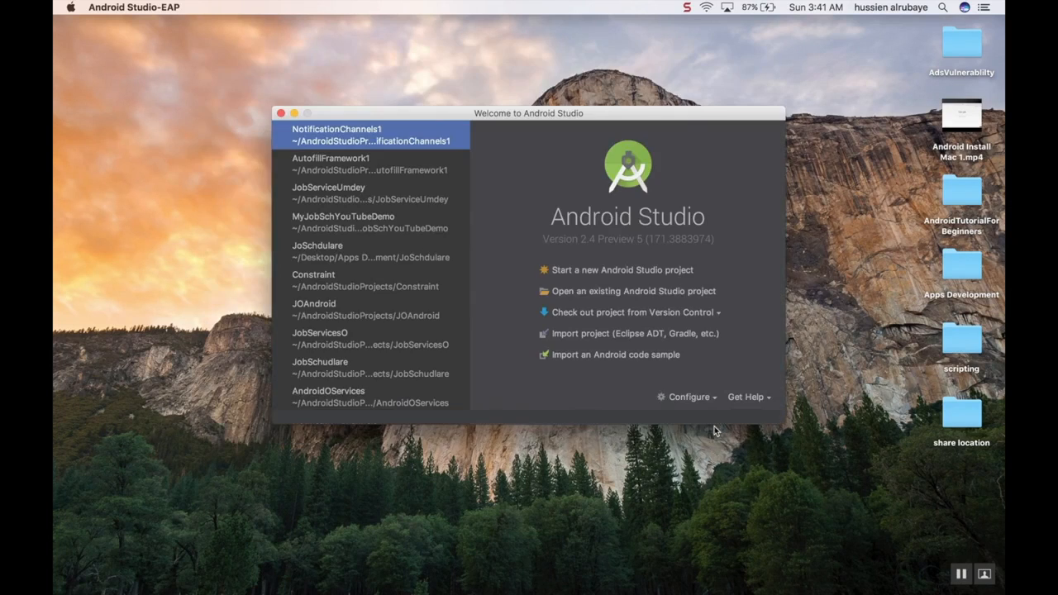